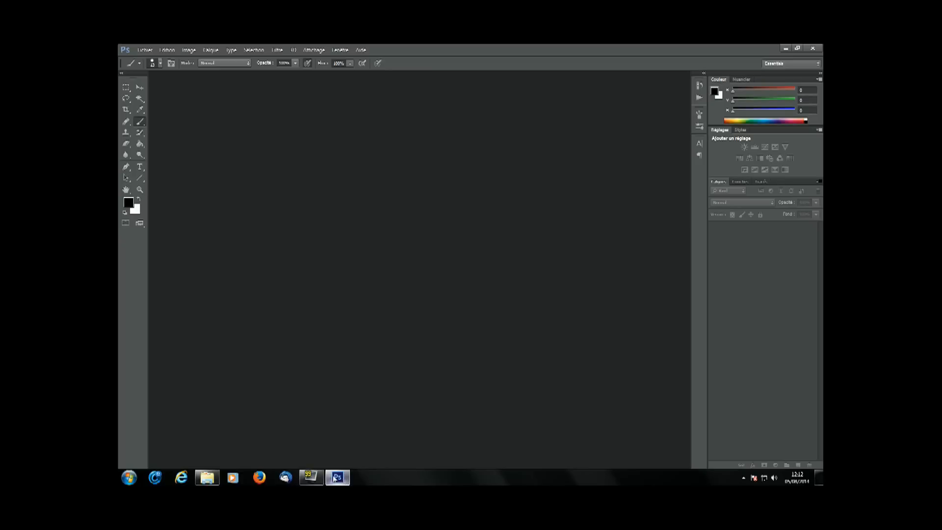
- Open fd_image_test from the Images library in Photoshop
left_click(215, 478)
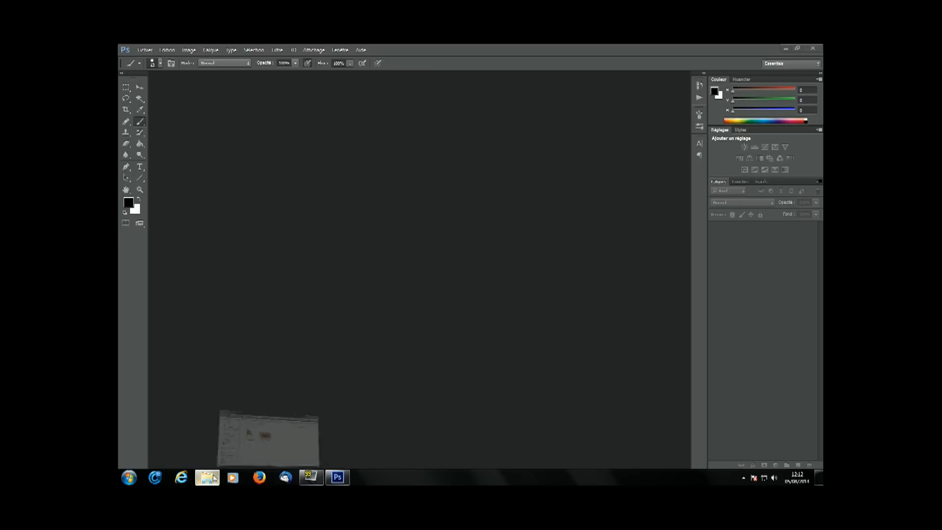
left_click(400, 334)
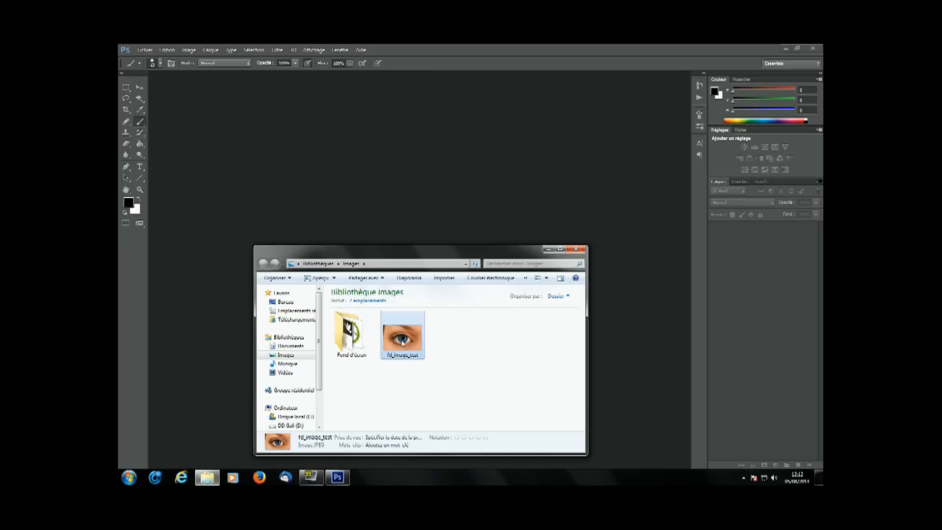
left_click_drag(402, 342, 453, 189)
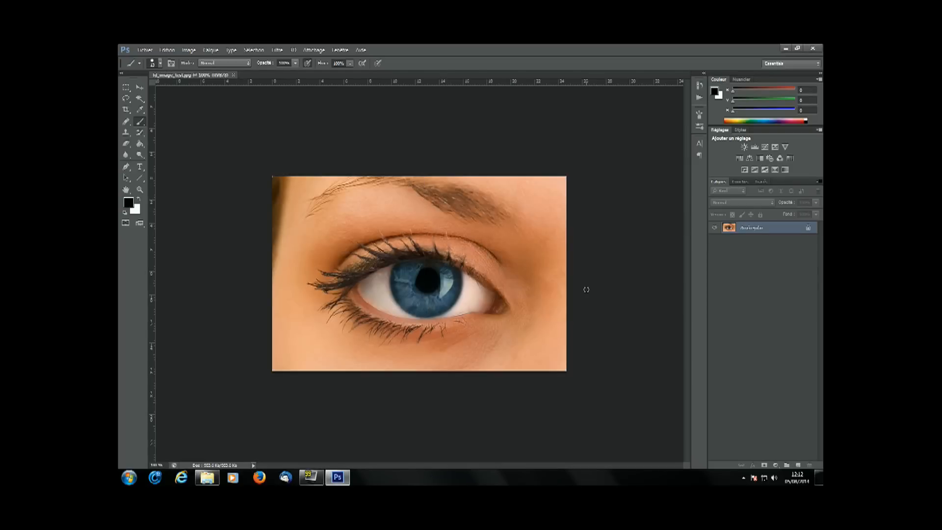
key("z")
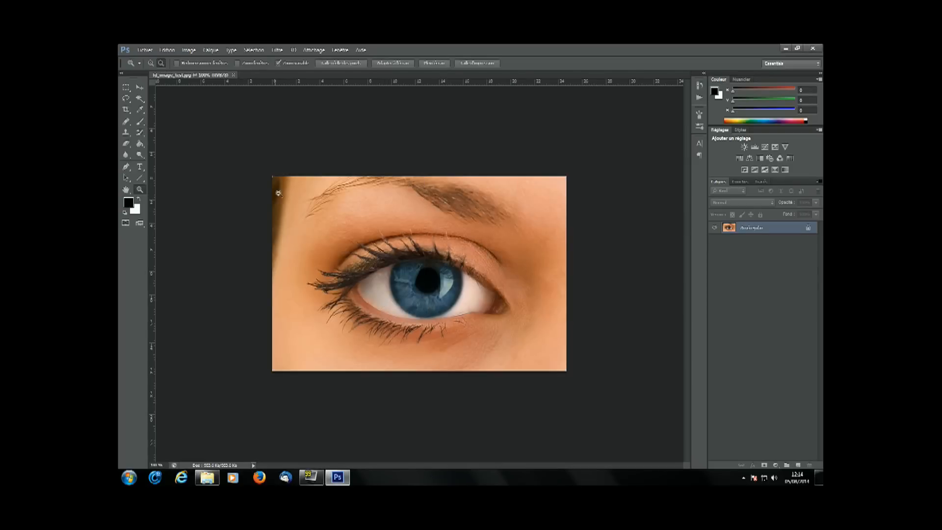
left_click(140, 88)
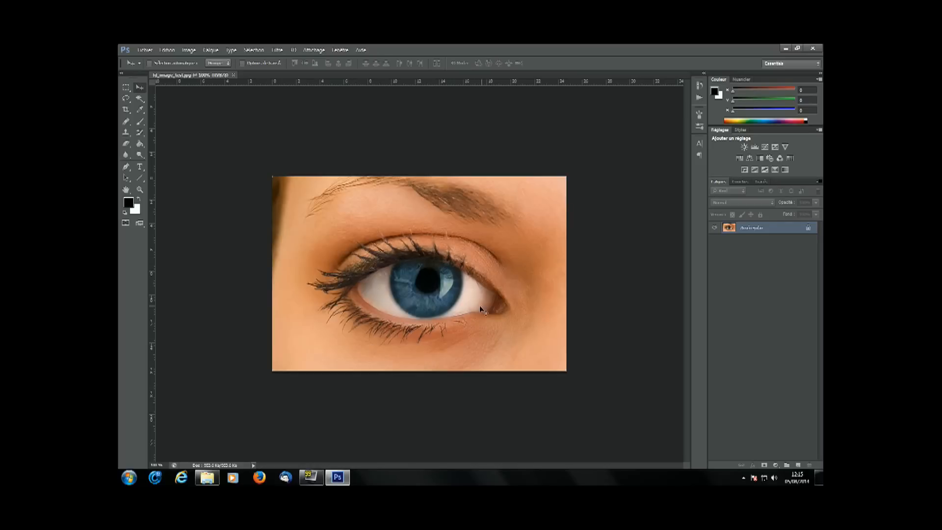
key("ctrl+plus")
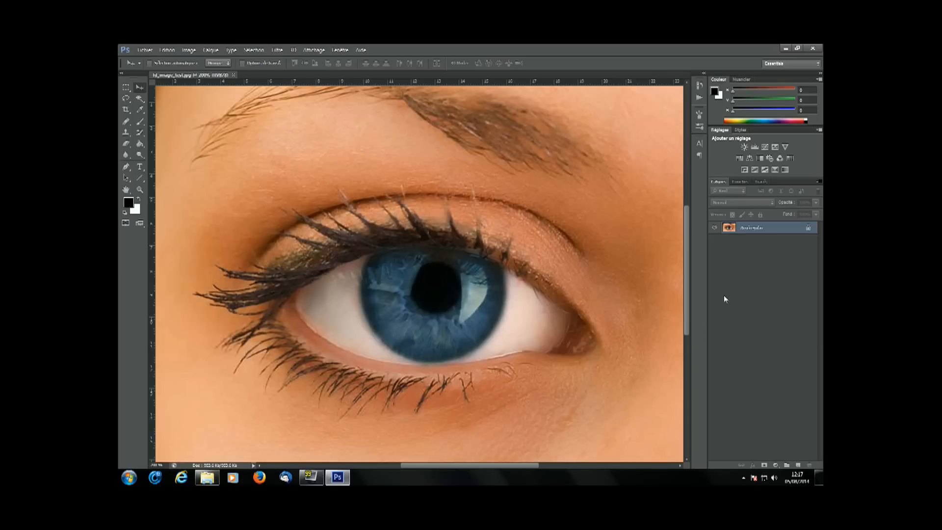
double_click(140, 190)
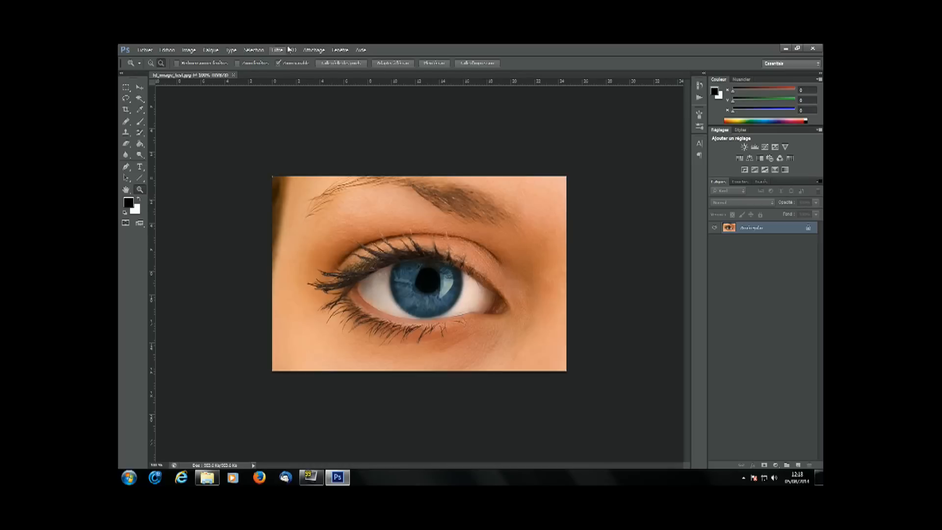
- Show the Informations readout and place a color sampler on the reddish inner corner of the eye
left_click(339, 50)
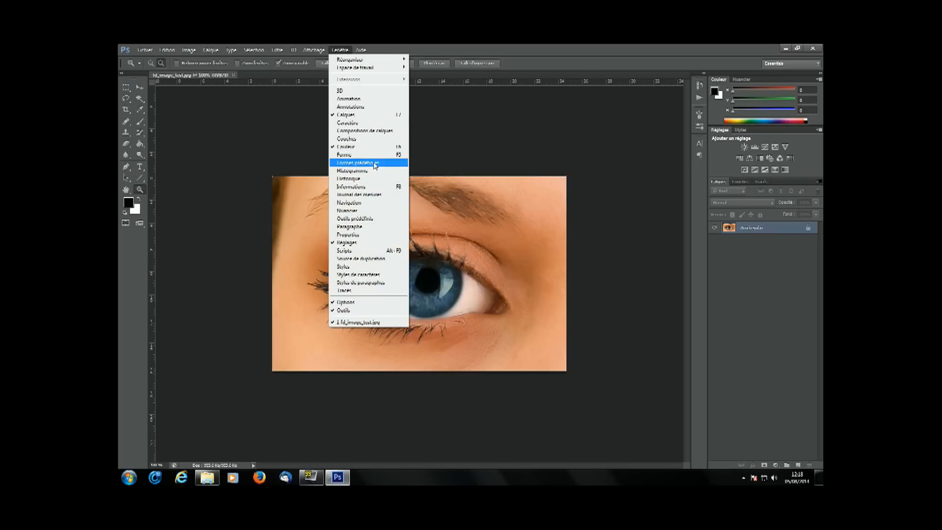
left_click(370, 187)
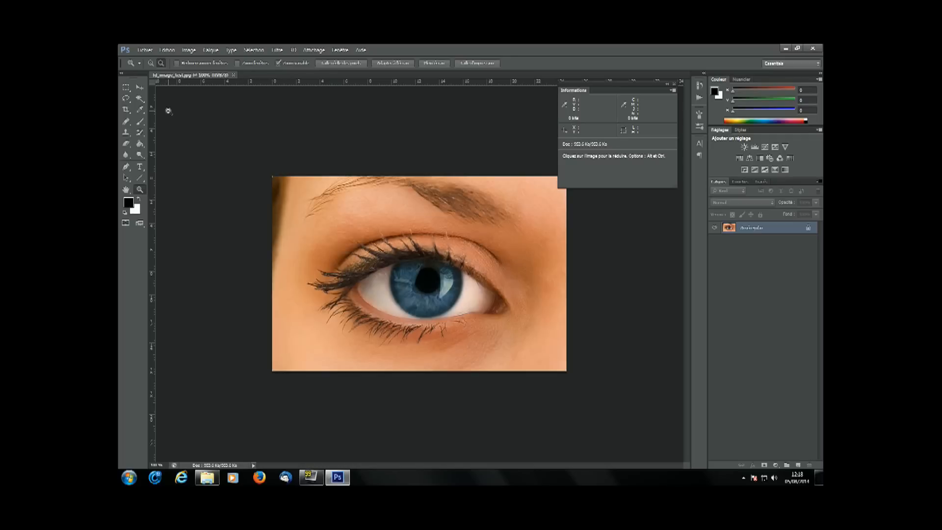
left_click(139, 109)
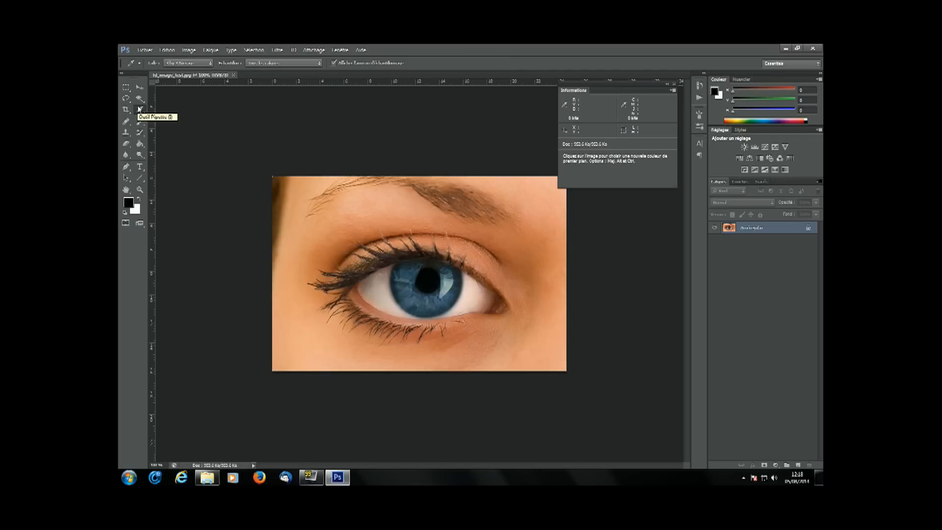
left_click(140, 109)
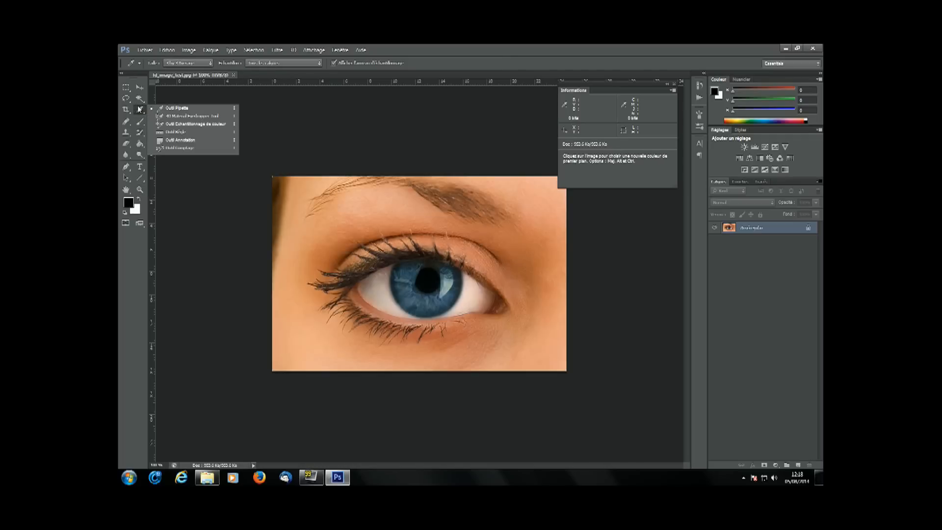
left_click(209, 124)
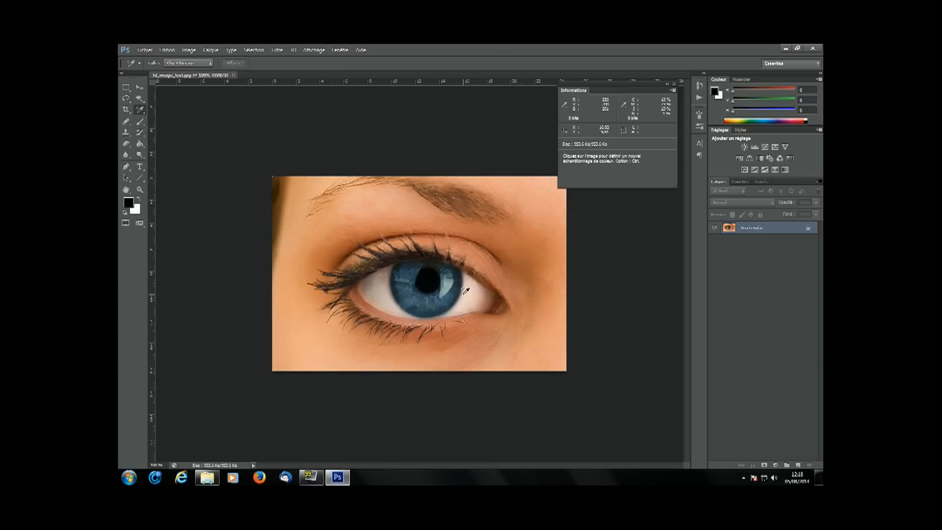
left_click(488, 303)
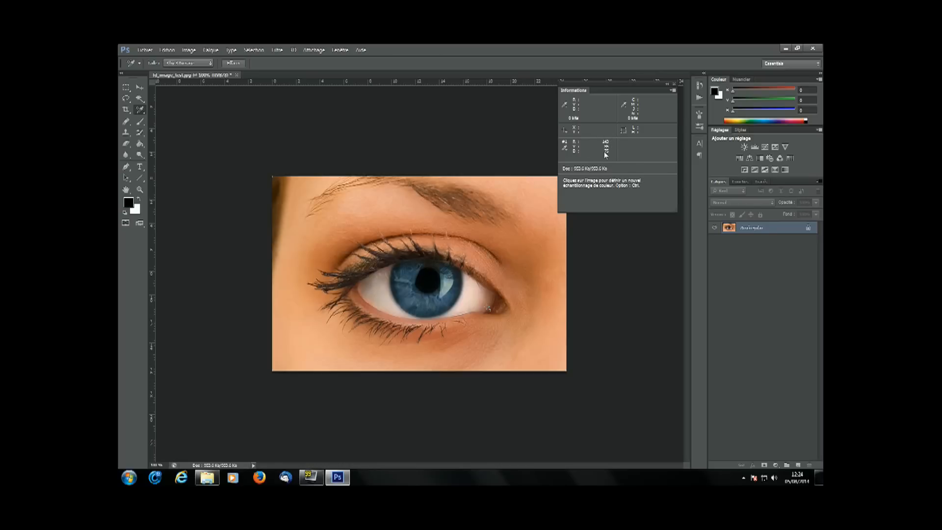
left_click(473, 296)
key("ctrl+z")
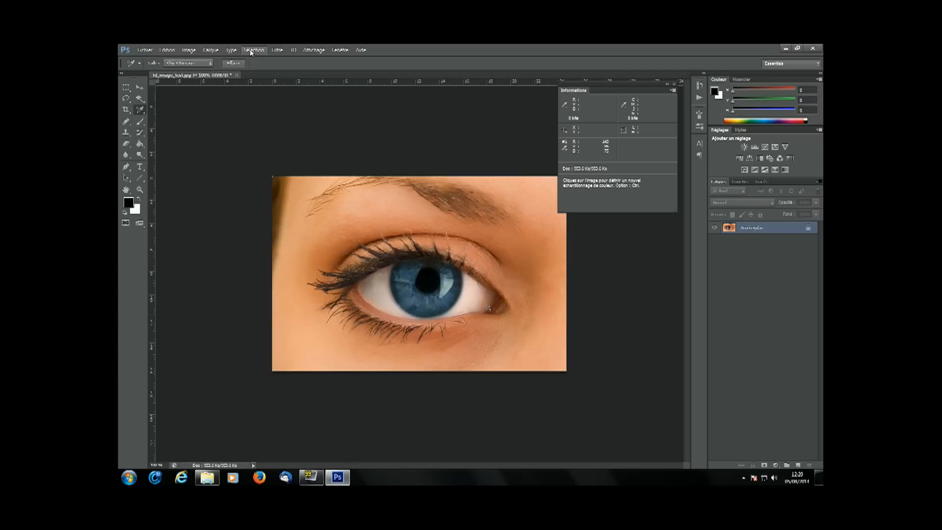
- Add a Correction sélective adjustment layer above the eye photo
left_click(210, 50)
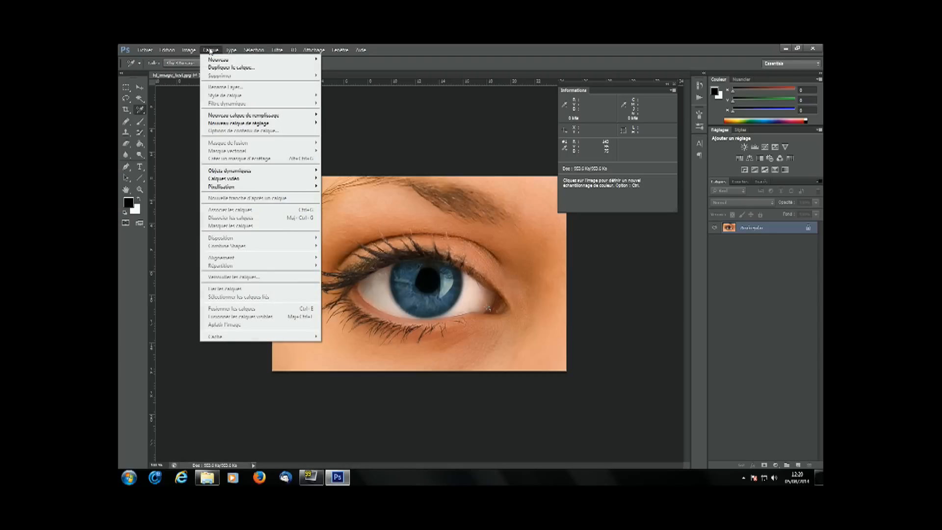
mouse_move(228, 125)
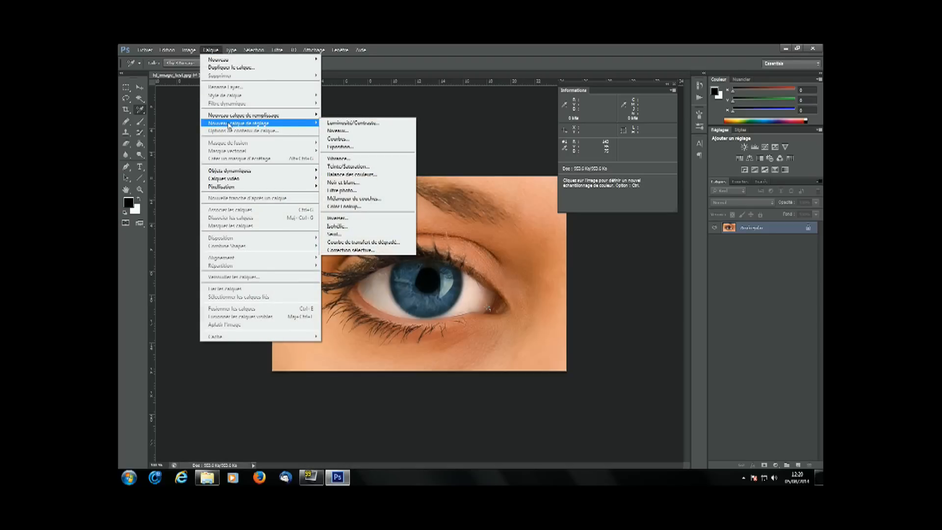
left_click(776, 465)
left_click(776, 465)
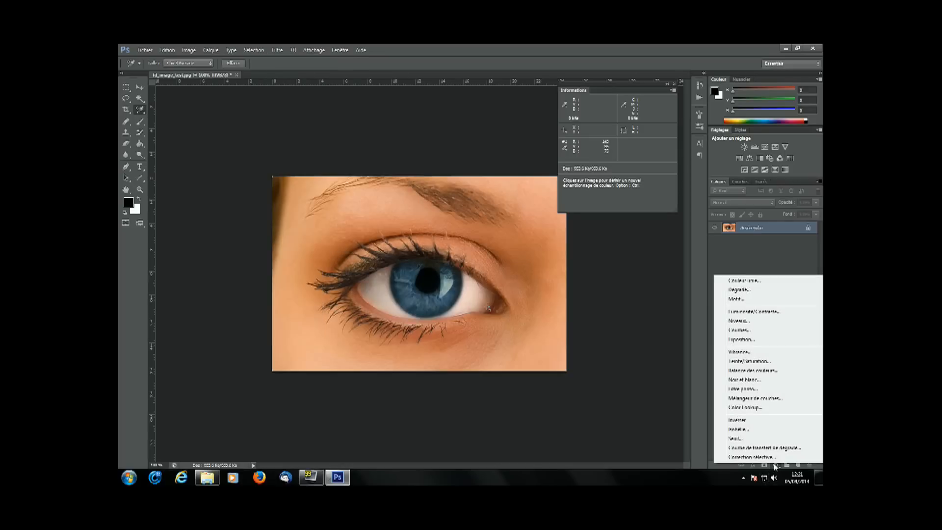
left_click(768, 457)
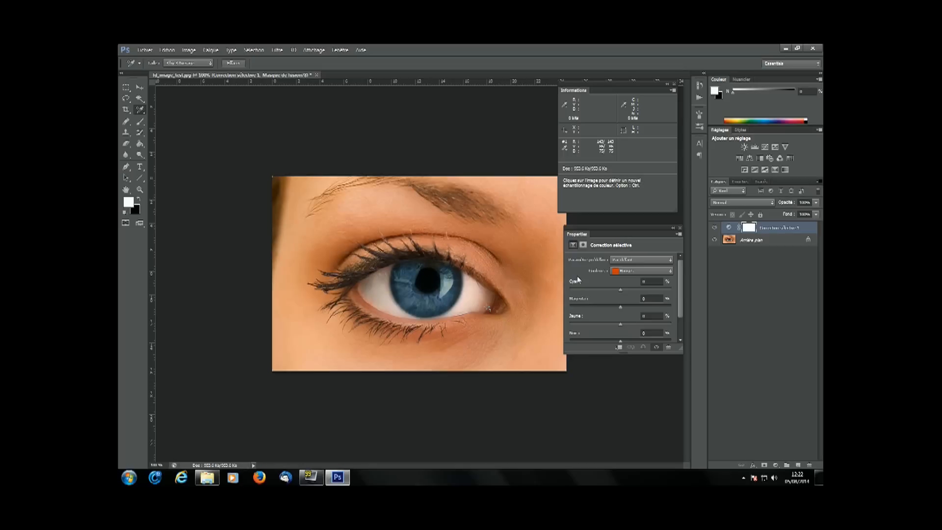
left_click_drag(621, 290, 673, 290)
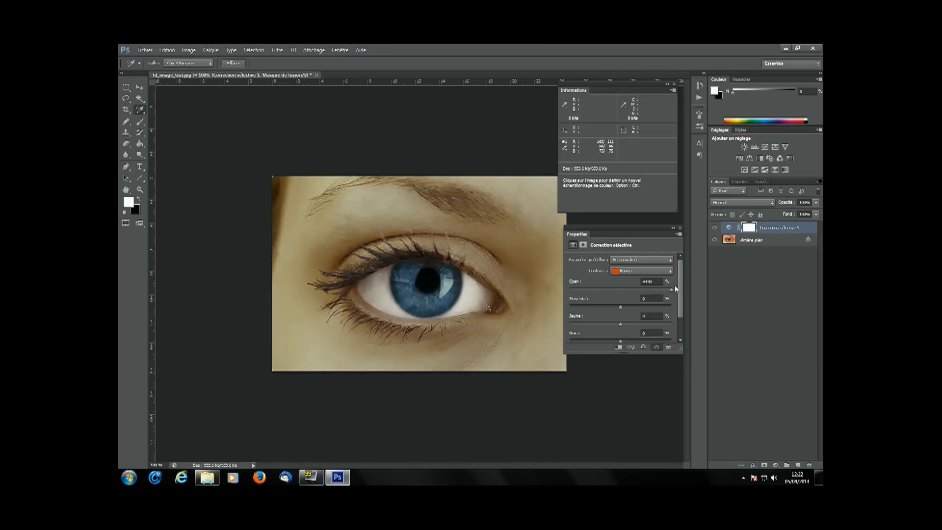
double_click(576, 282)
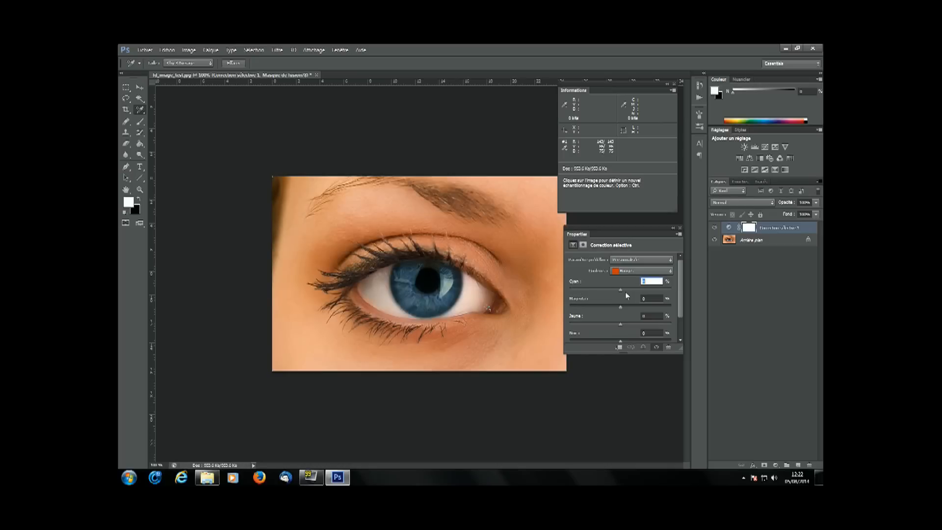
left_click_drag(600, 291, 577, 289)
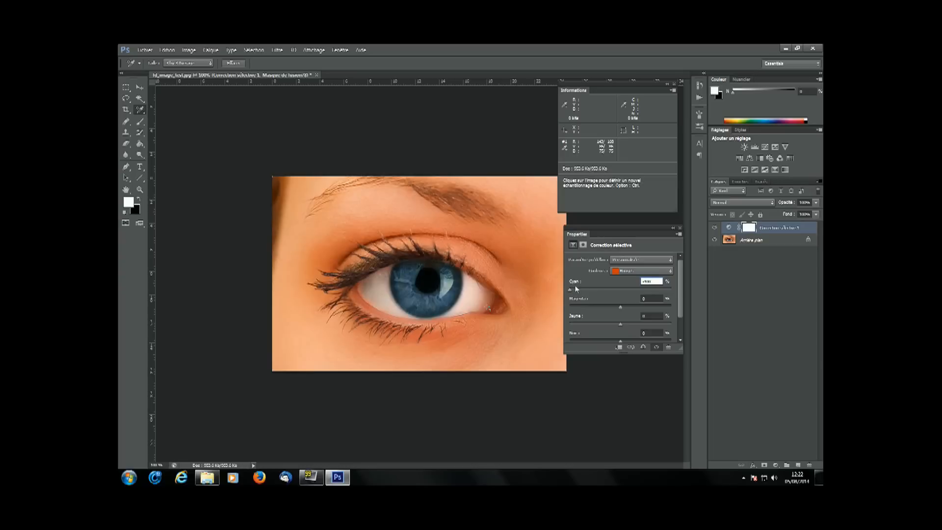
double_click(583, 281)
left_click_drag(621, 308, 565, 306)
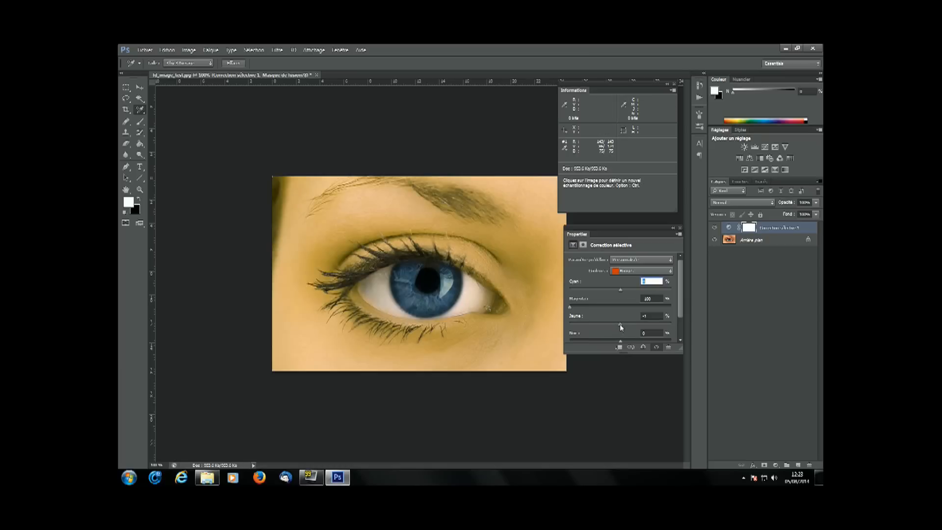
double_click(580, 320)
double_click(583, 301)
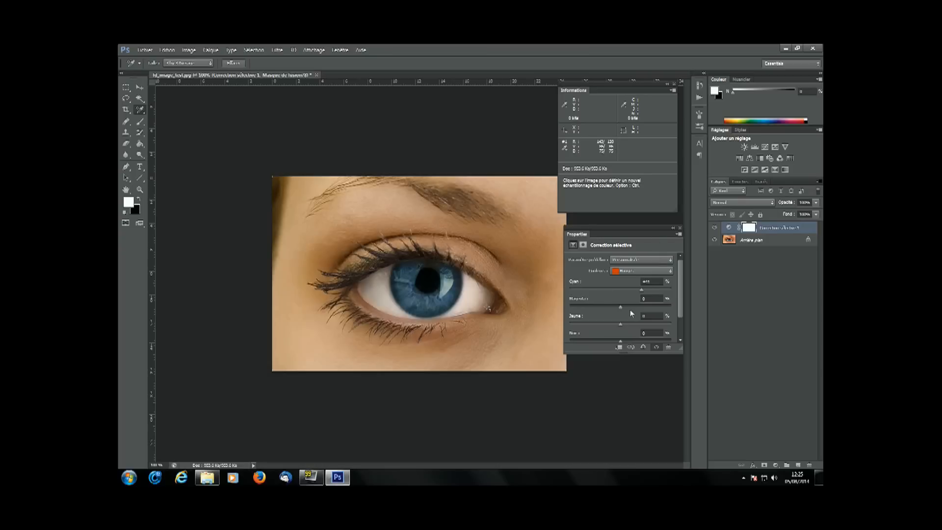
- For the Rouges range of the selective color layer, set Magenta to about -59 % and Jaune to -100 %
left_click_drag(622, 308, 606, 307)
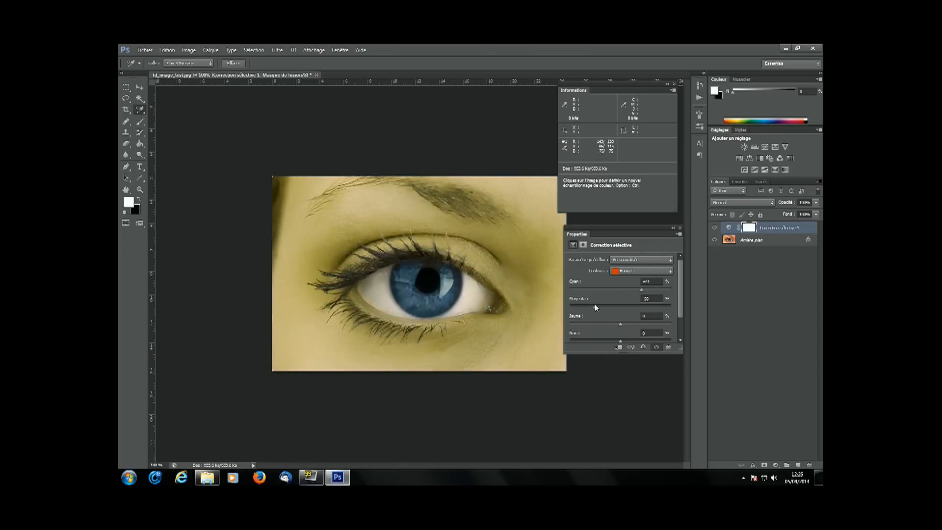
left_click_drag(588, 306, 591, 307)
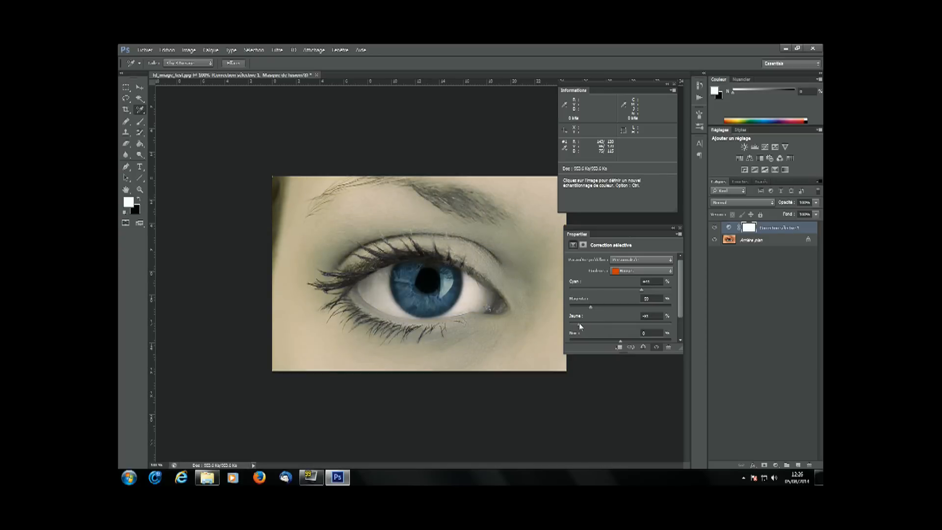
left_click_drag(575, 322, 574, 325)
- For the Gris range, set Jaune to about -4 %, then close the selective color properties
left_click(638, 273)
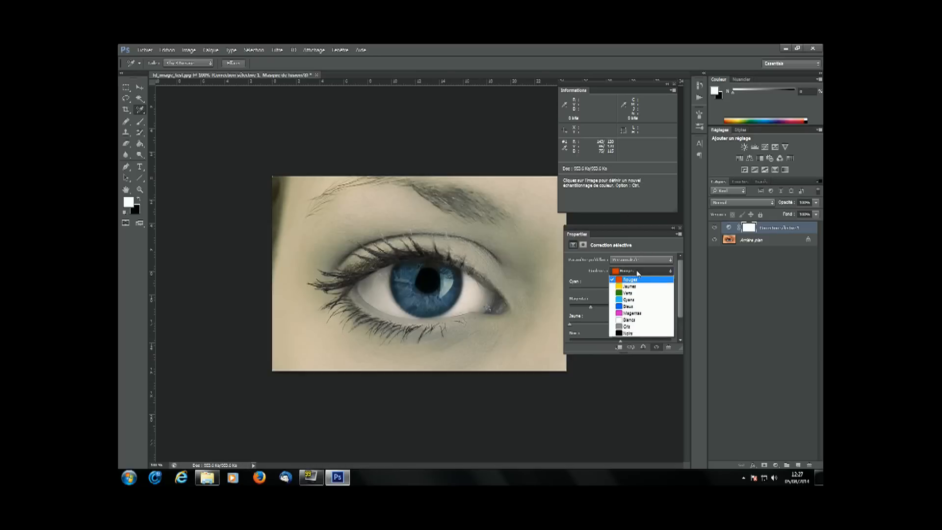
left_click(636, 327)
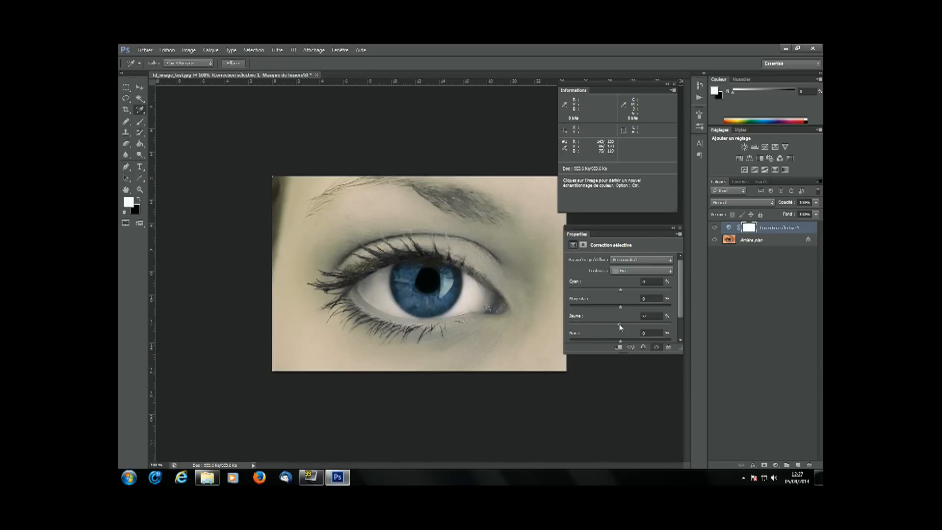
left_click(653, 317)
key("shift+Tab")
key("Tab")
key("Return")
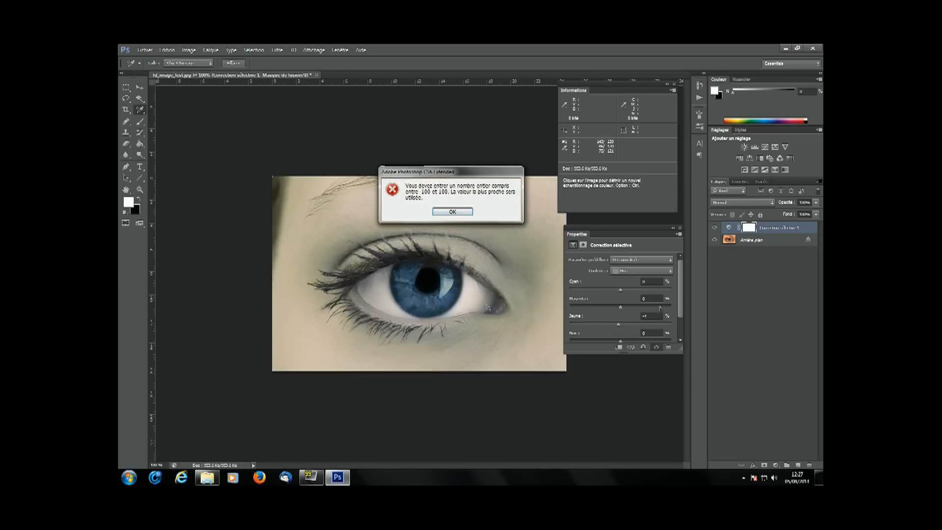
left_click(452, 212)
left_click(651, 315)
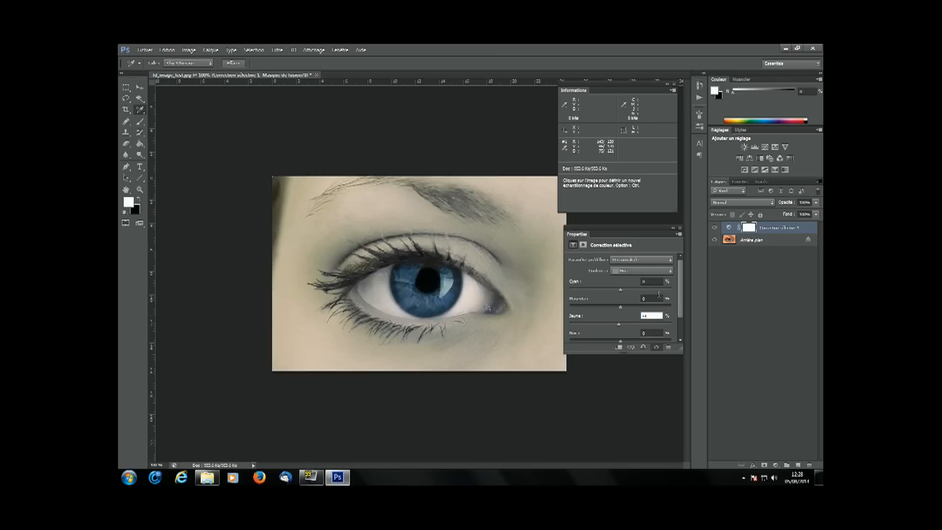
left_click(652, 299)
left_click(729, 227)
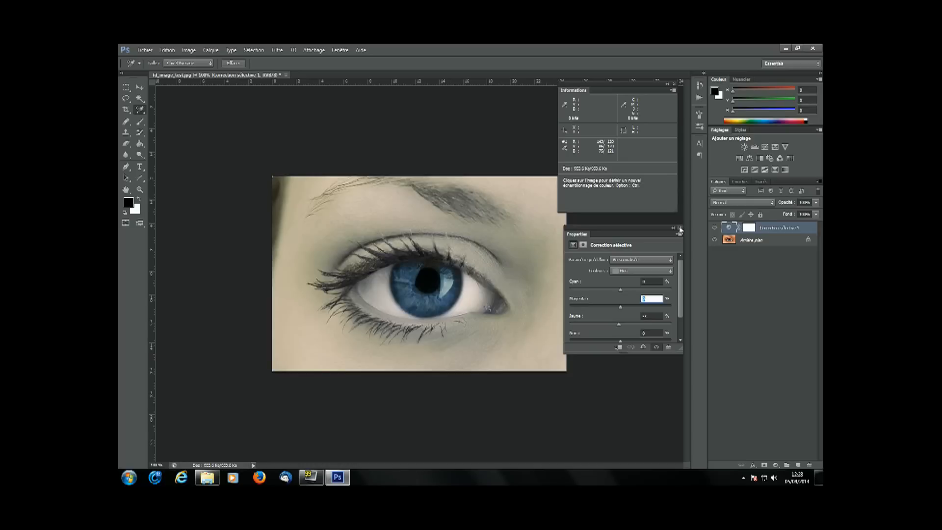
left_click(680, 228)
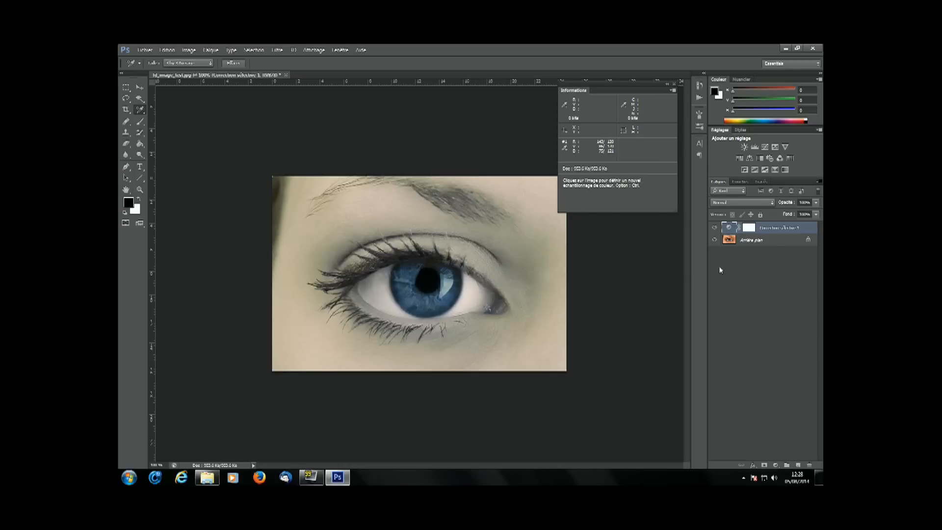
- Fill the selective color layer's mask with black using the Paint Bucket
left_click(749, 228)
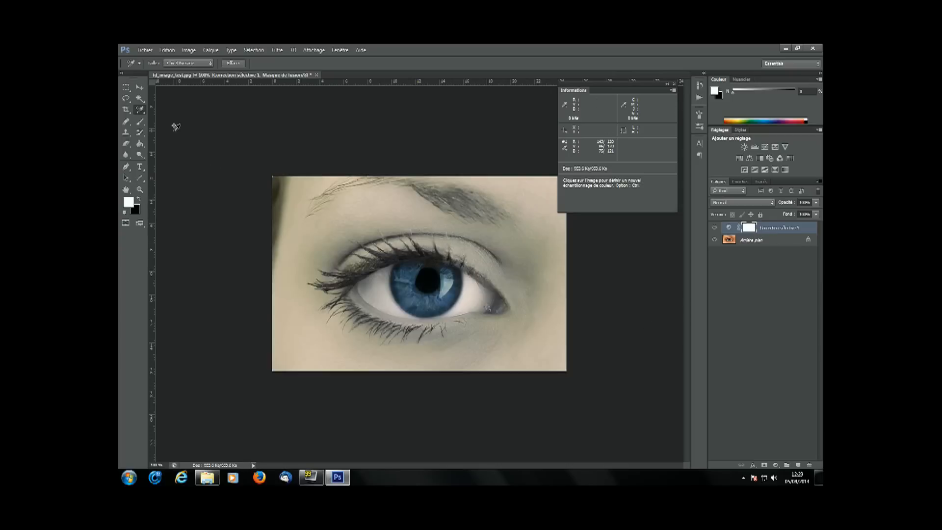
left_click(140, 145)
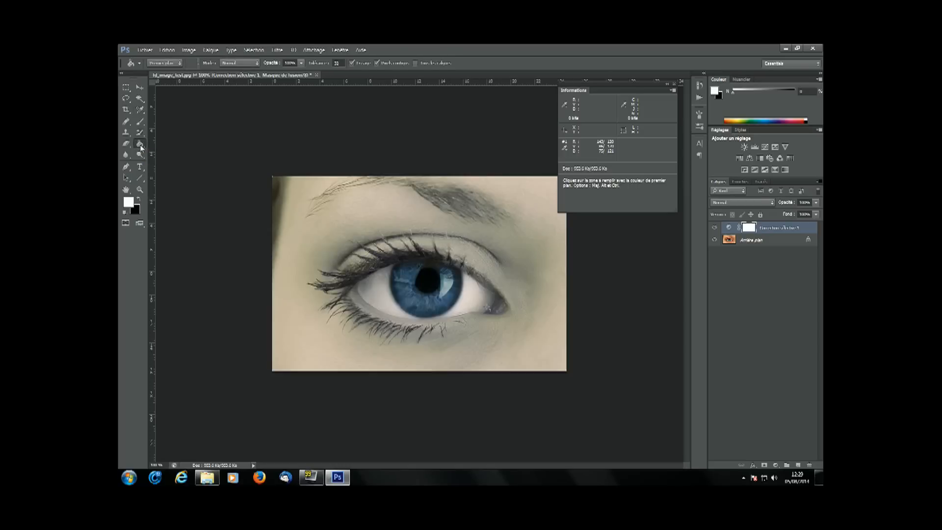
left_click(138, 199)
left_click(138, 199)
left_click(138, 198)
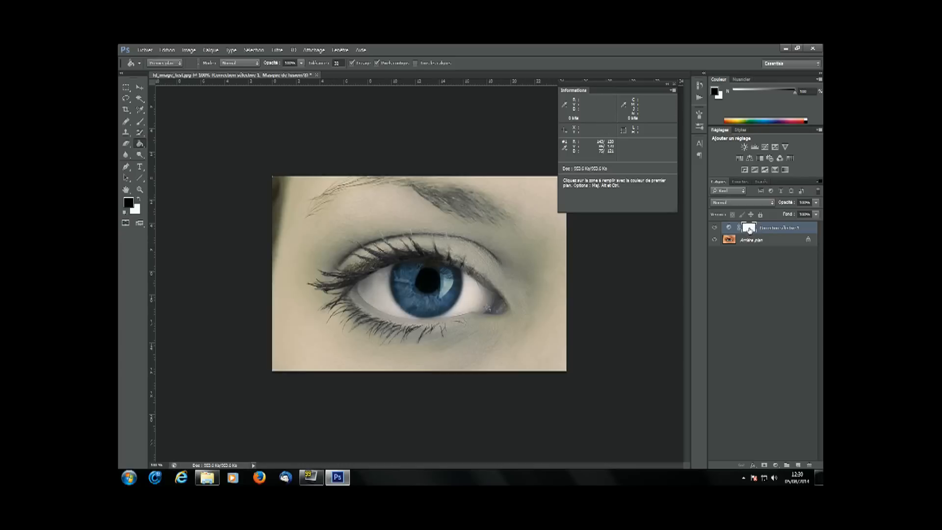
left_click(368, 234)
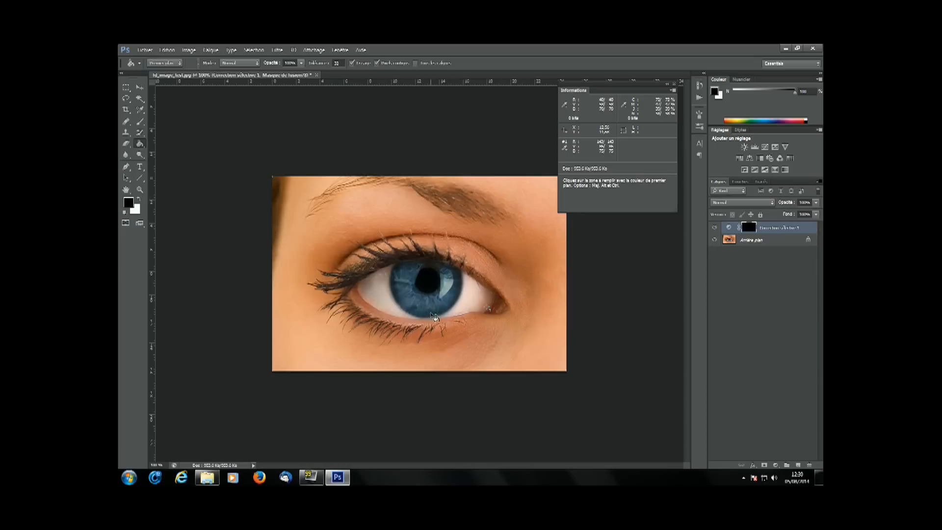
- Prepare the Brush tool with white as the foreground color and review its size and hardness settings
left_click(140, 123)
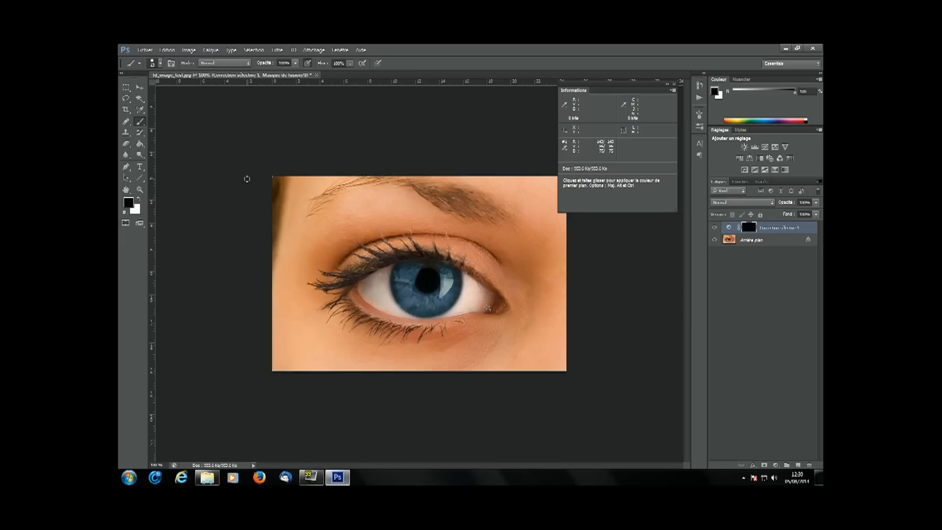
left_click(140, 199)
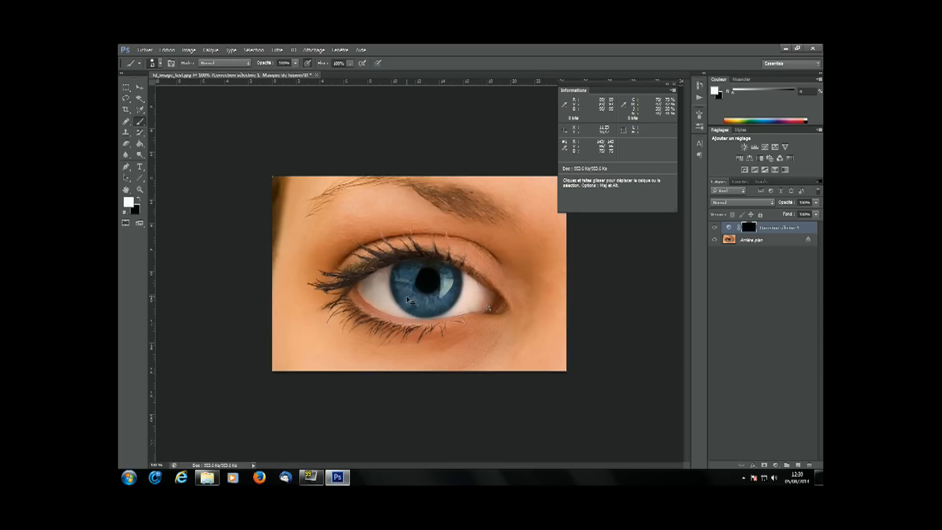
key("ctrl+plus")
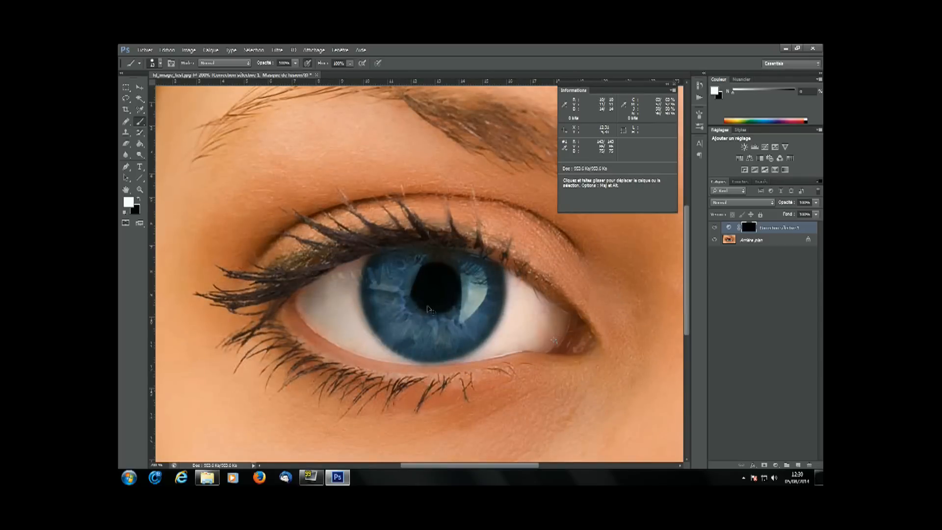
left_click(140, 191)
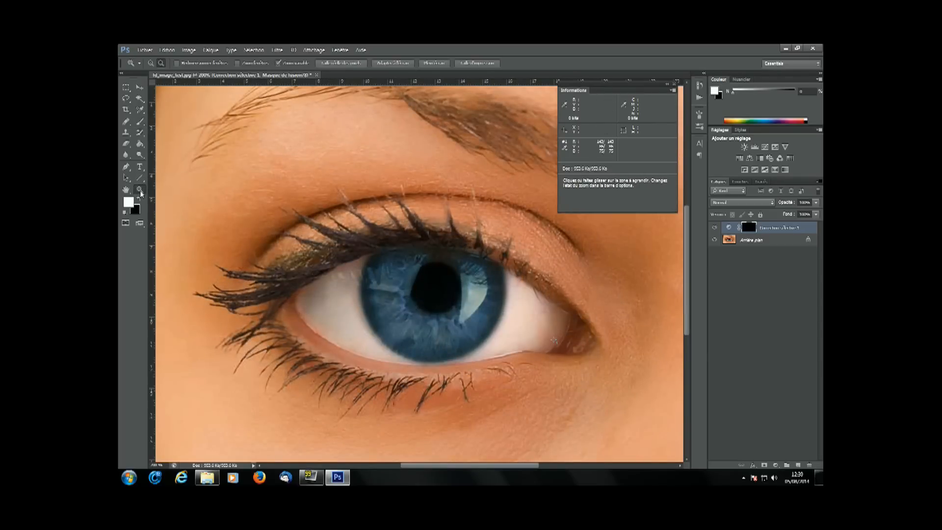
left_click(140, 122)
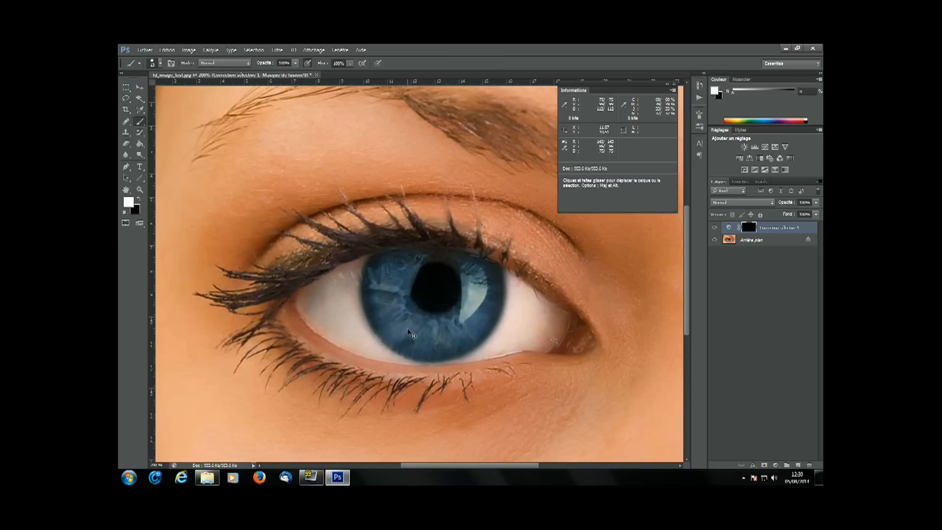
key("ctrl+plus")
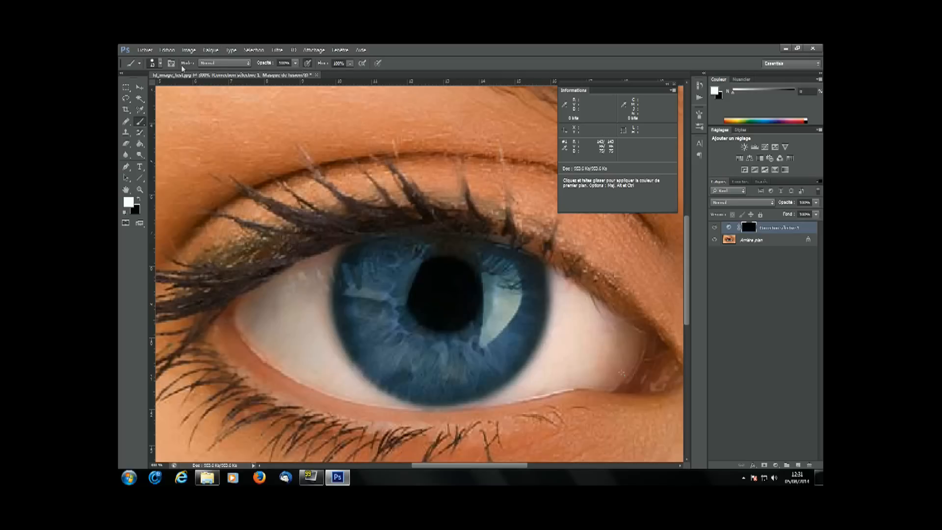
left_click(156, 63)
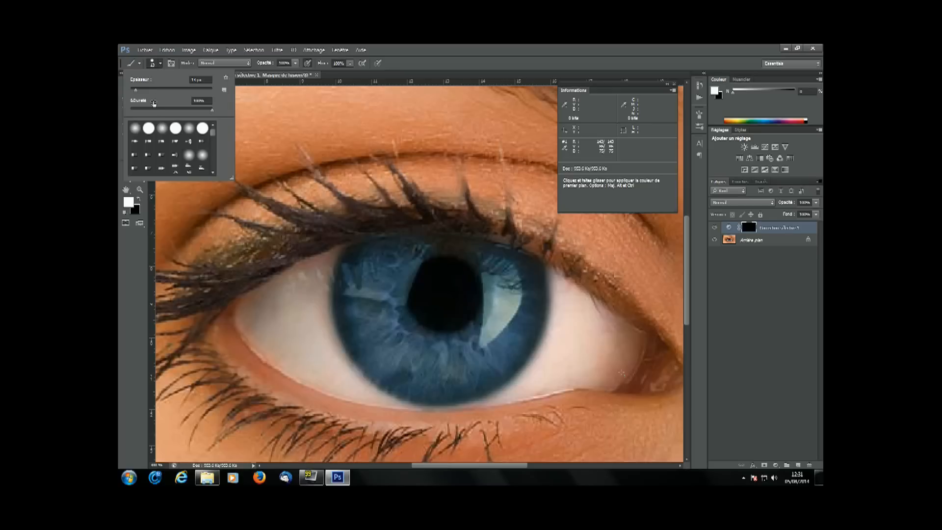
left_click(160, 63)
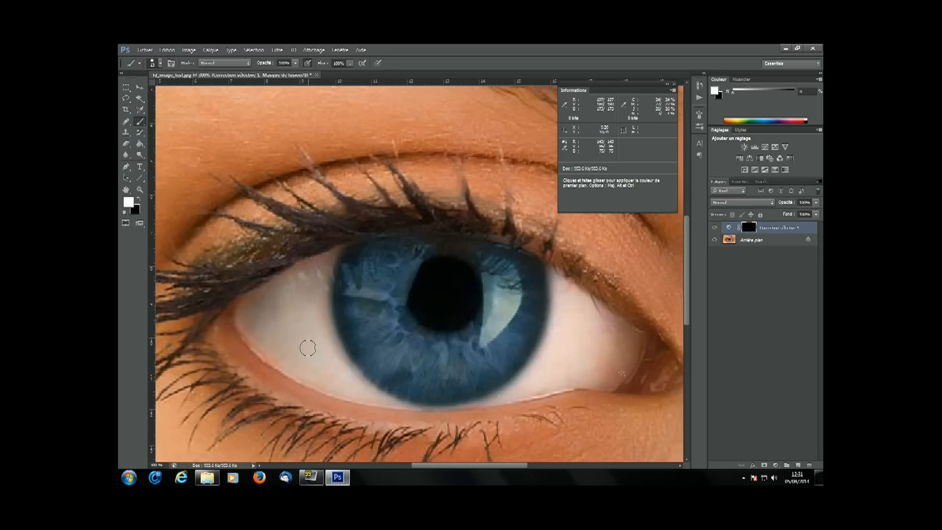
- Enlarge the brush and paint white on the selective color mask over the white of the eye on both sides of the iris
key("alt")
left_click_drag(301, 318, 316, 322)
mouse_move(316, 321)
left_mouse_down()
mouse_move(330, 264)
mouse_move(346, 259)
mouse_move(271, 279)
mouse_move(286, 279)
mouse_move(253, 294)
mouse_move(243, 314)
mouse_move(258, 344)
mouse_move(300, 374)
mouse_move(309, 378)
mouse_move(302, 364)
mouse_move(332, 387)
mouse_move(392, 395)
left_mouse_up()
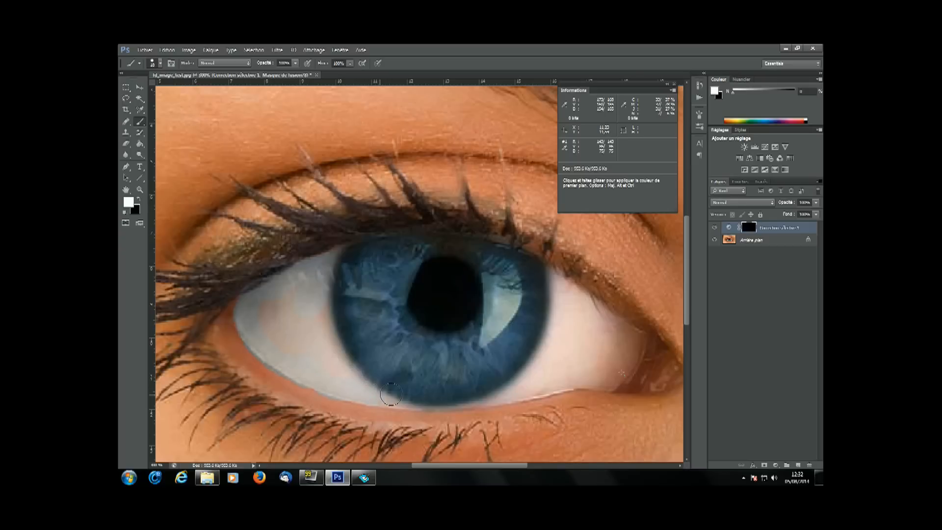
mouse_move(363, 352)
left_mouse_down()
mouse_move(351, 374)
mouse_move(345, 317)
mouse_move(329, 326)
mouse_move(325, 310)
mouse_move(330, 370)
mouse_move(317, 309)
mouse_move(338, 385)
mouse_move(318, 303)
mouse_move(307, 345)
mouse_move(301, 290)
mouse_move(299, 356)
mouse_move(284, 303)
mouse_move(287, 351)
mouse_move(272, 294)
mouse_move(273, 347)
mouse_move(263, 310)
mouse_move(286, 365)
mouse_move(312, 361)
mouse_move(304, 335)
mouse_move(320, 280)
mouse_move(287, 296)
mouse_move(278, 316)
left_mouse_up()
mouse_move(595, 356)
left_mouse_down()
mouse_move(589, 362)
mouse_move(625, 353)
mouse_move(638, 338)
mouse_move(614, 385)
mouse_move(600, 373)
mouse_move(567, 375)
left_mouse_up()
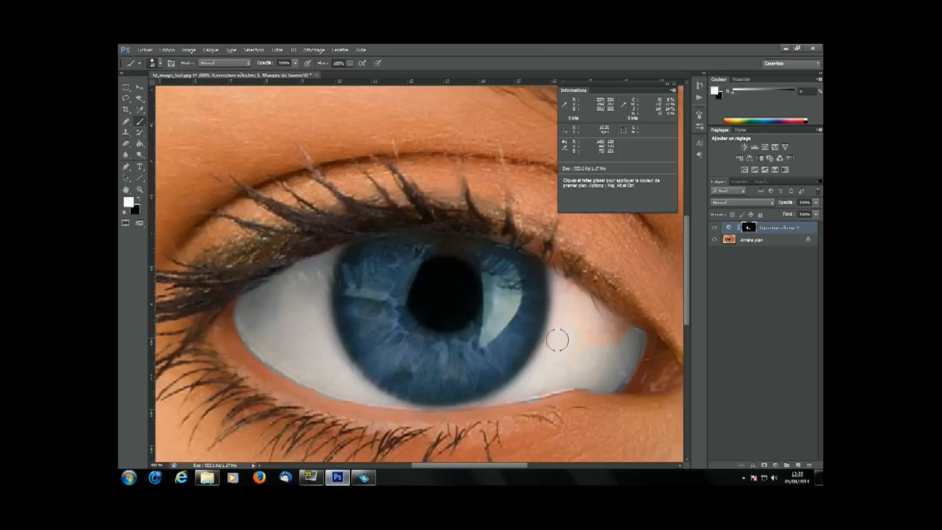
mouse_move(563, 295)
left_mouse_down()
mouse_move(556, 271)
mouse_move(582, 309)
mouse_move(609, 336)
mouse_move(593, 308)
mouse_move(616, 334)
mouse_move(593, 305)
mouse_move(621, 333)
mouse_move(597, 340)
left_mouse_up()
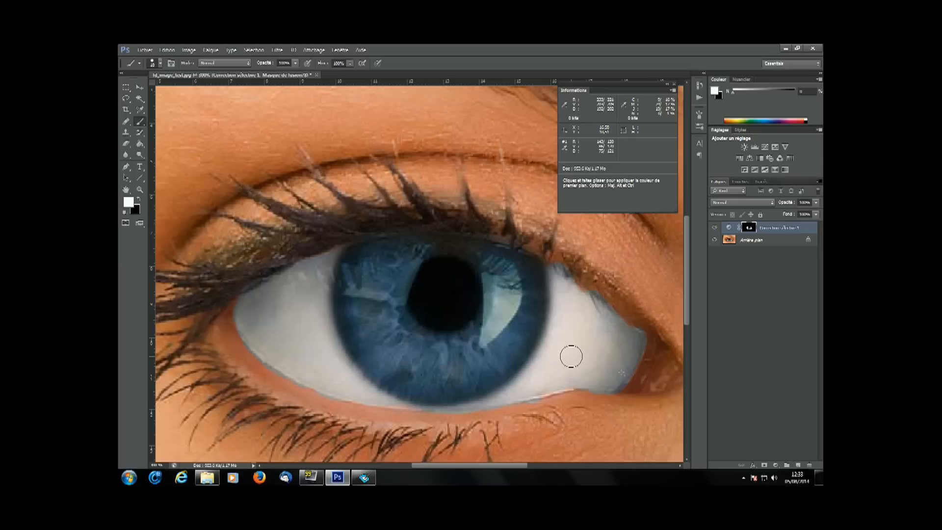
- Paint black on the mask to remove the correction from the eyelid edges, lashes and inner corner of the eye
key("x")
left_click_drag(565, 378, 558, 377)
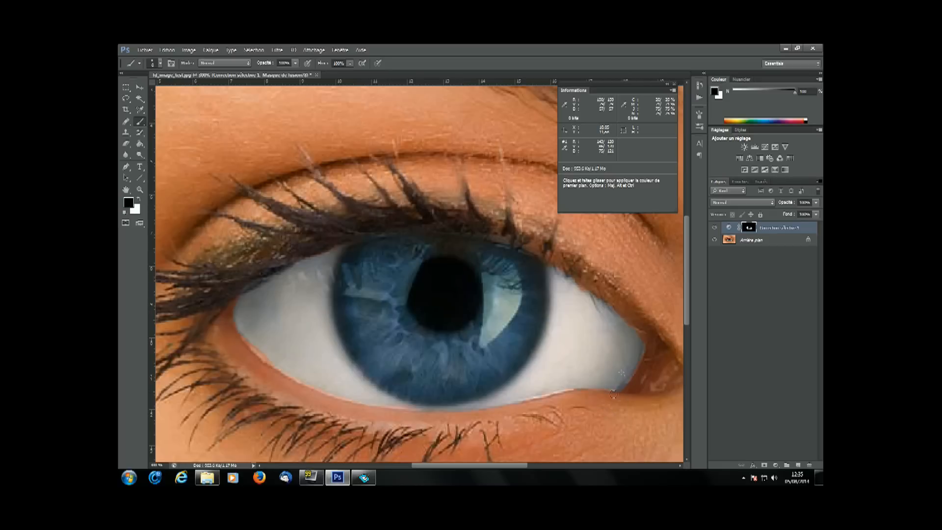
mouse_move(625, 380)
left_mouse_down()
mouse_move(638, 331)
mouse_move(634, 376)
left_mouse_up()
key("ctrl+z")
- Lower the selective color layer's opacity to about 55 %
key("ctrl+minus")
key("ctrl+minus")
key("ctrl+minus")
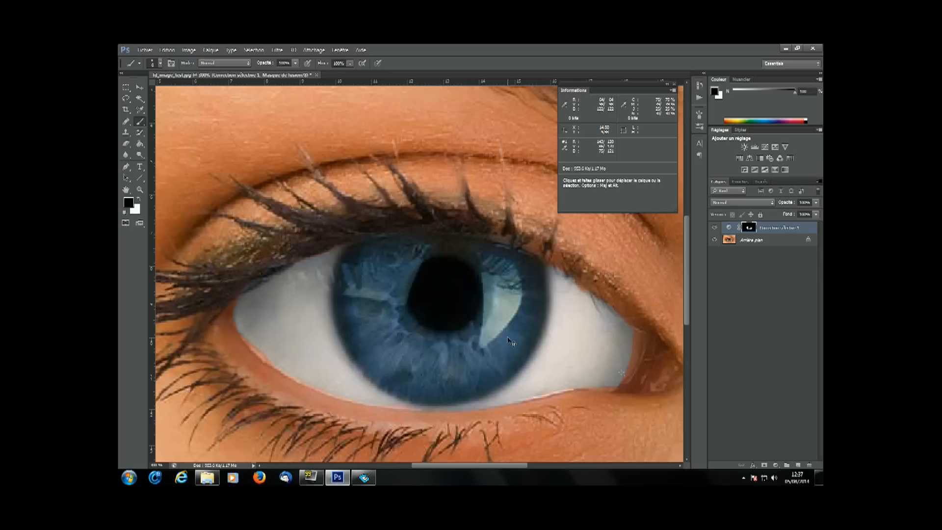
key("ctrl+minus")
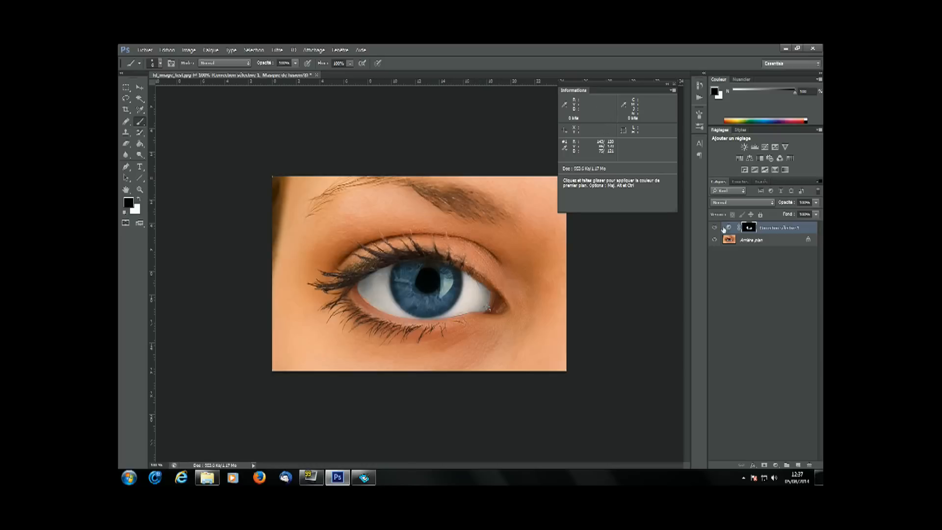
left_click(817, 202)
left_click_drag(776, 216, 762, 216)
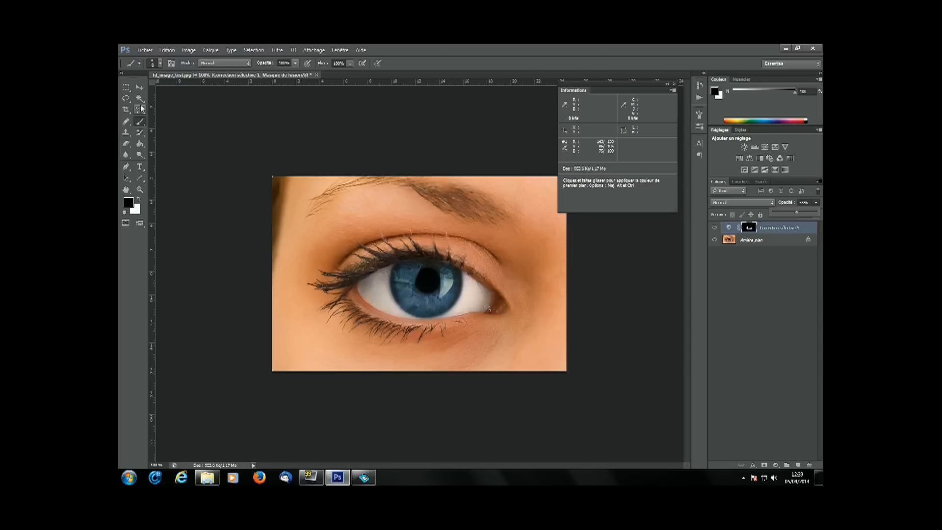
- Try to hide the color sampler marker, then to clear it with the Color Sampler tool's options
key("ctrl")
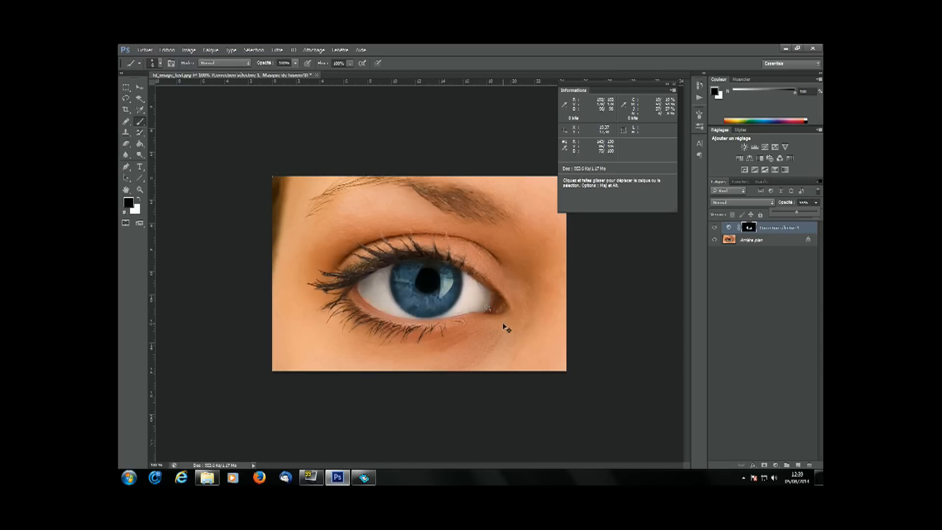
key("ctrl+h")
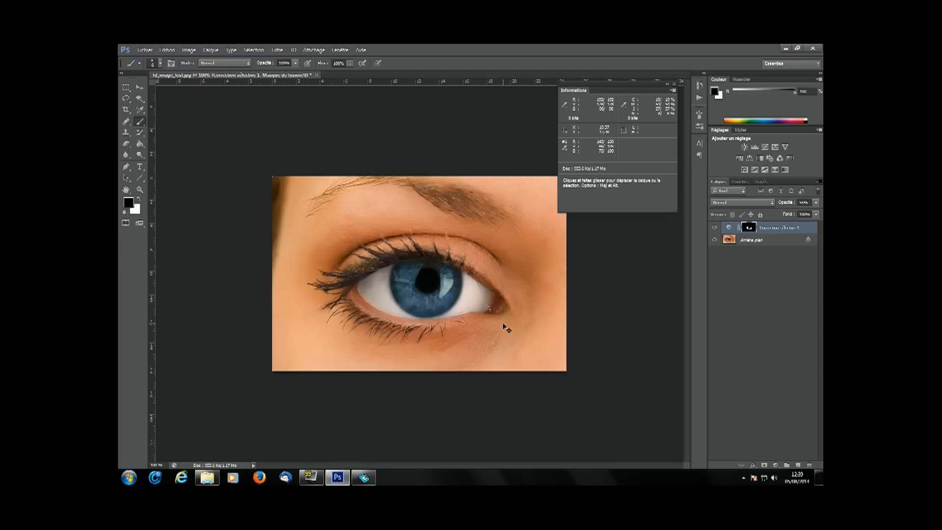
left_click(141, 109)
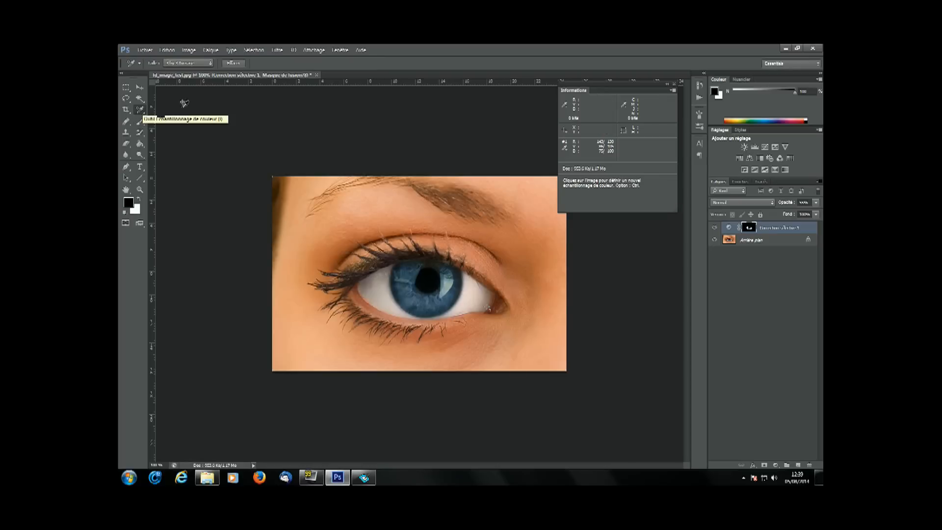
left_click(235, 65)
key("ctrl")
left_click(524, 230)
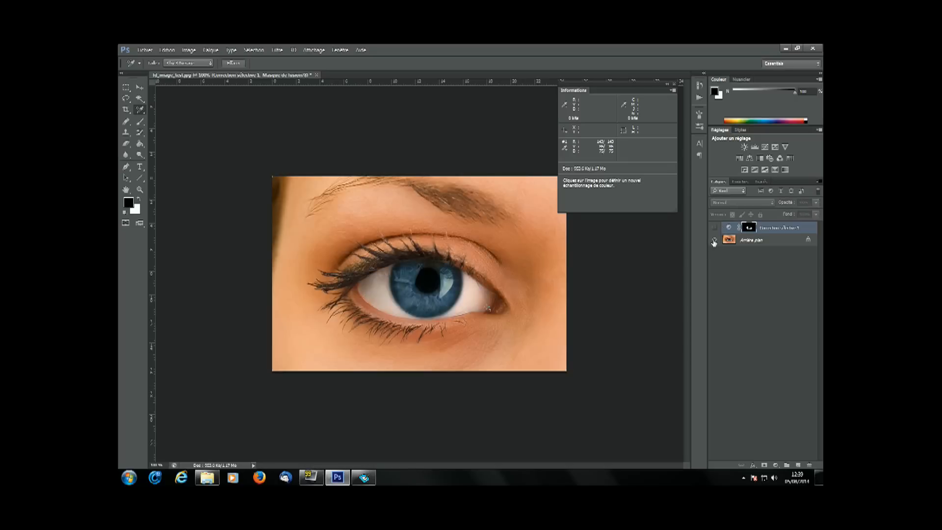
- Compare the eye before and after by toggling between the background photo alone and all layers
left_click(715, 241, "alt")
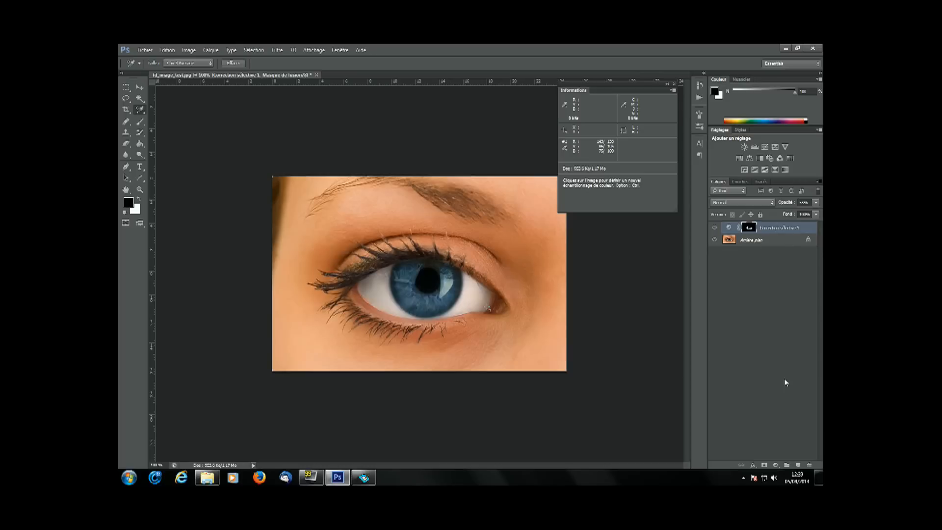
left_click(715, 240, "alt")
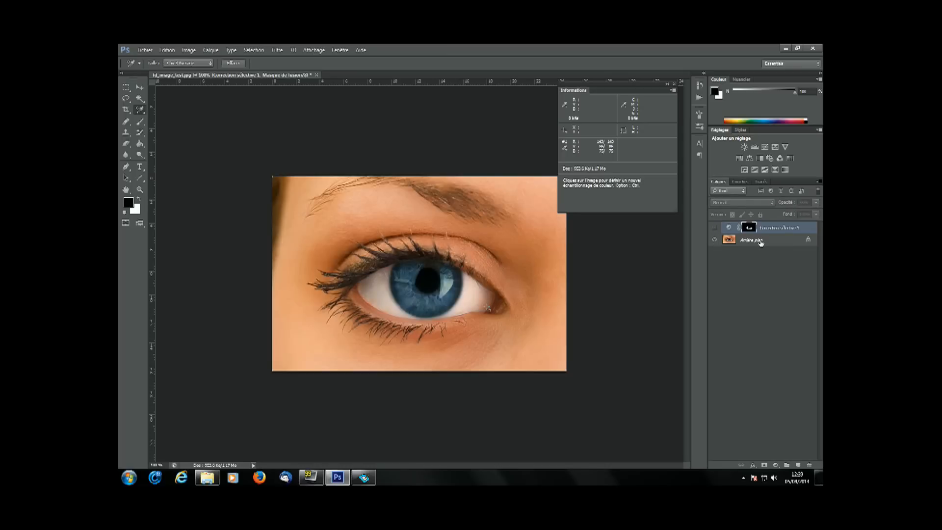
left_click(715, 240, "alt")
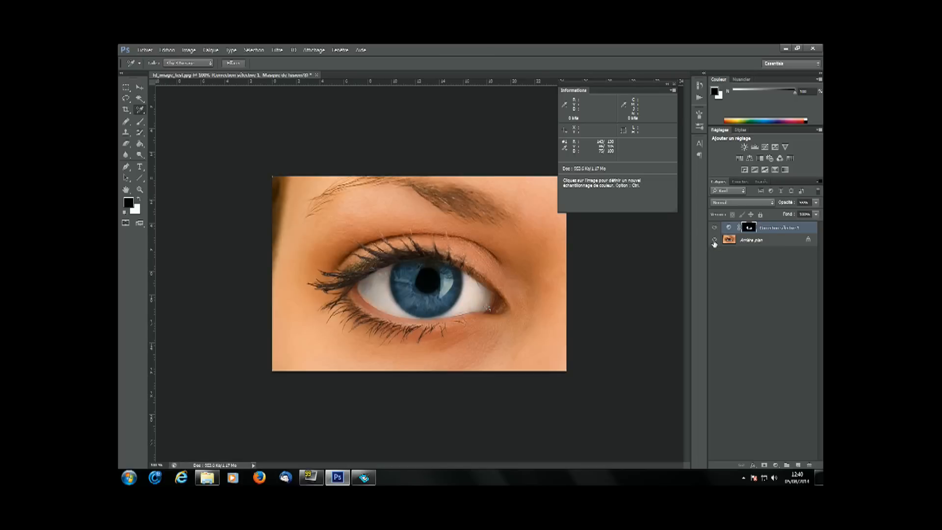